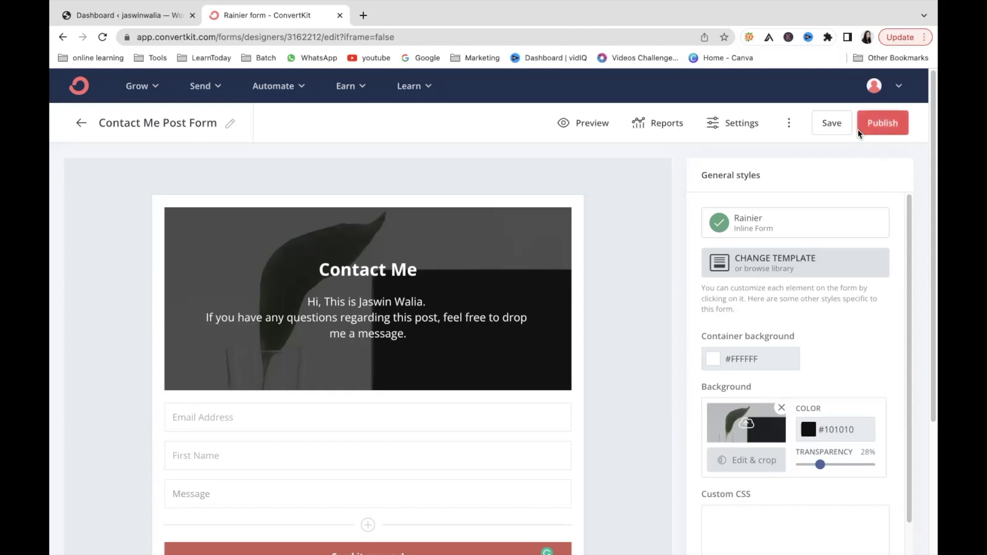
Save and publish the Contact Me Post Form, then copy its WordPress shortcode [convertkit form=3162212]
left_click(831, 127)
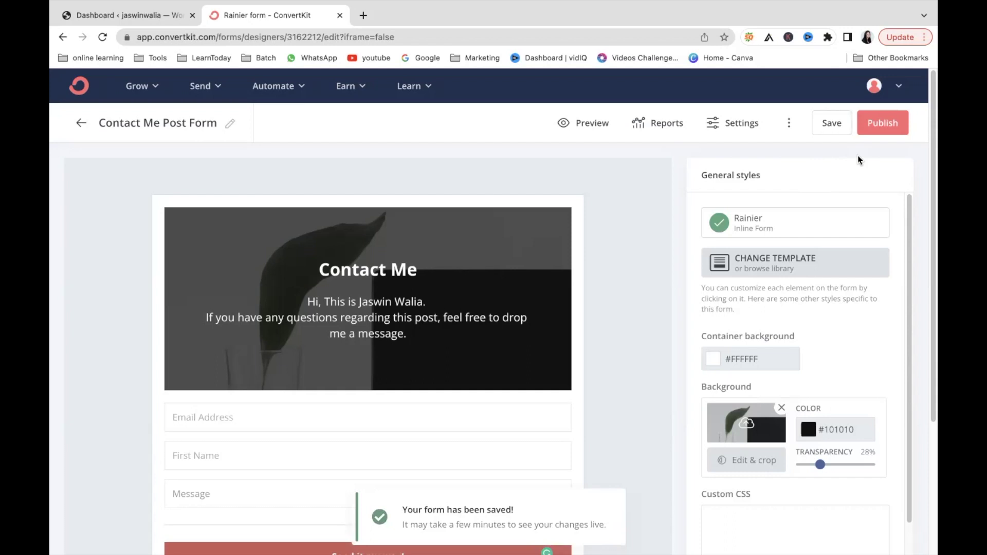
left_click(887, 124)
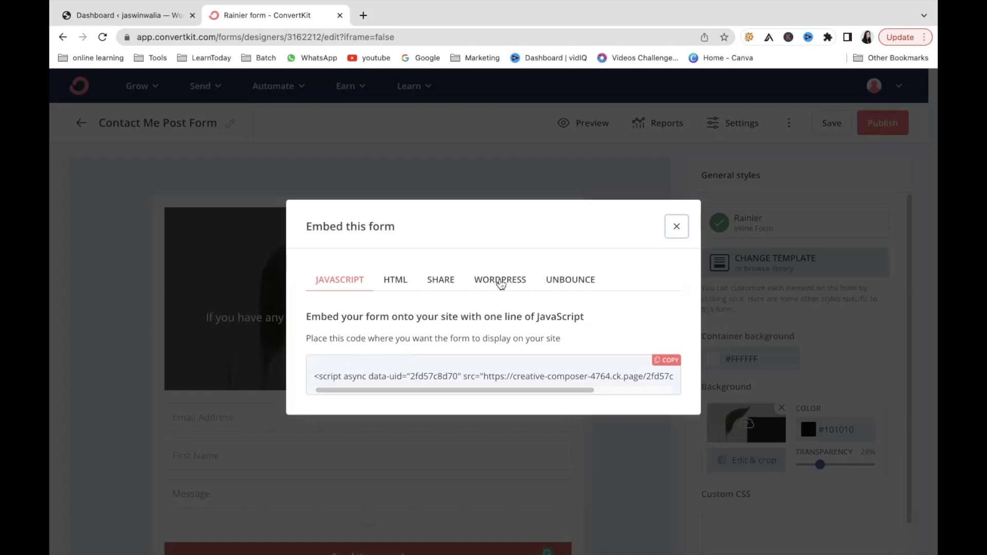
left_click(501, 283)
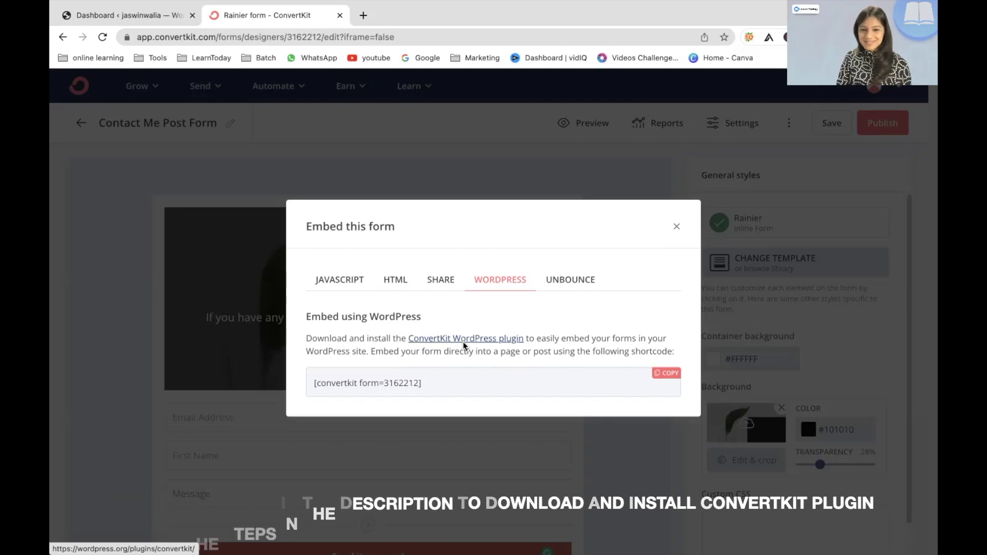
left_click(659, 381)
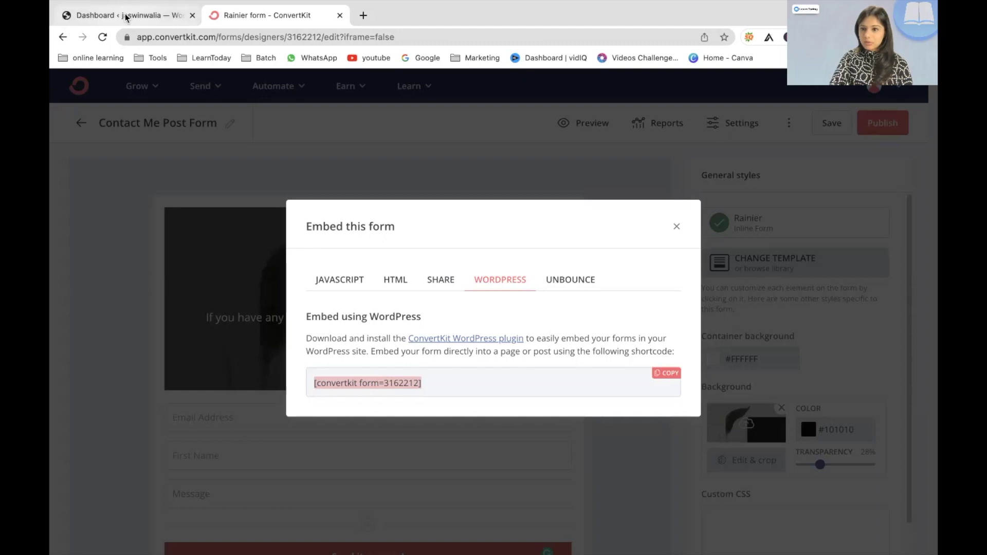
Return to the WordPress dashboard and bring up the All Posts list
left_click(145, 18)
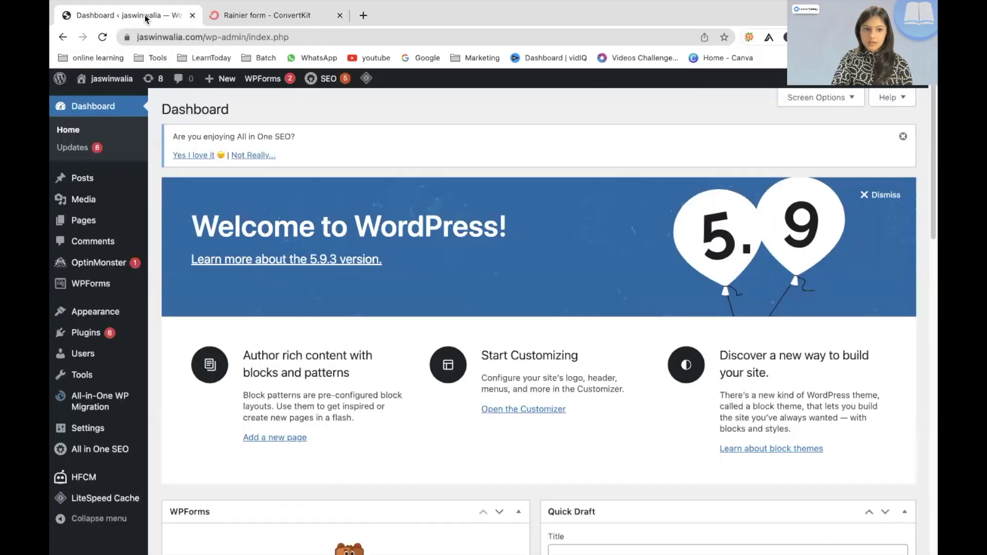
mouse_move(75, 188)
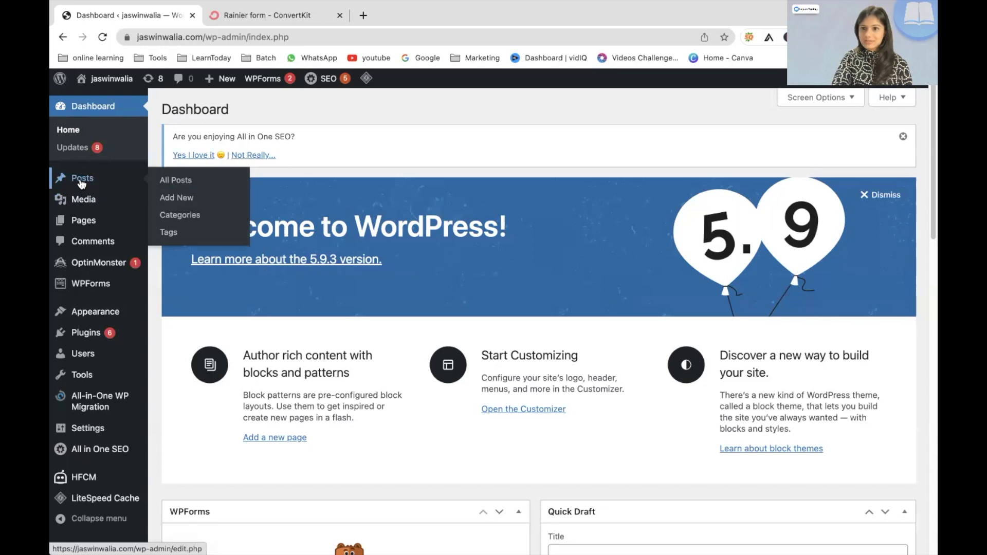
left_click(172, 188)
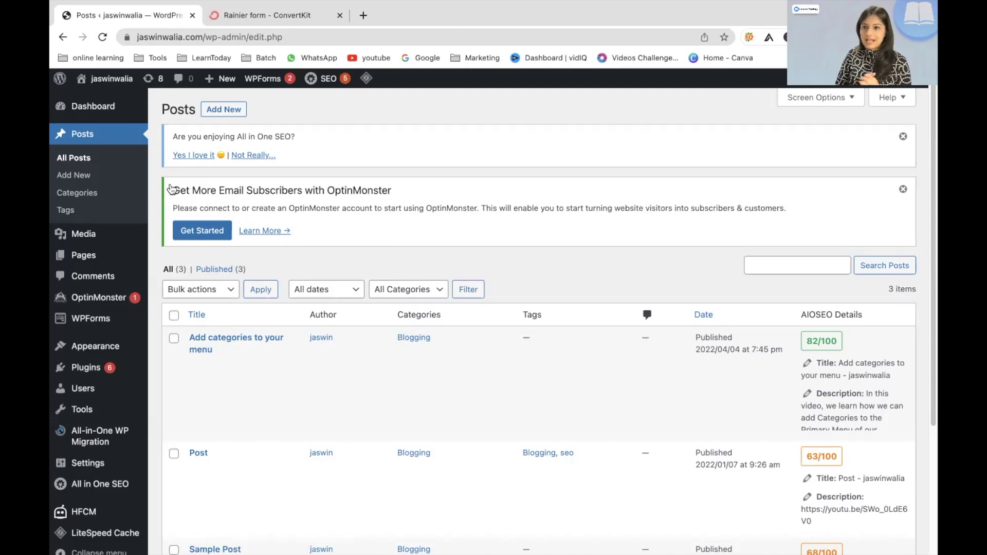
mouse_move(206, 341)
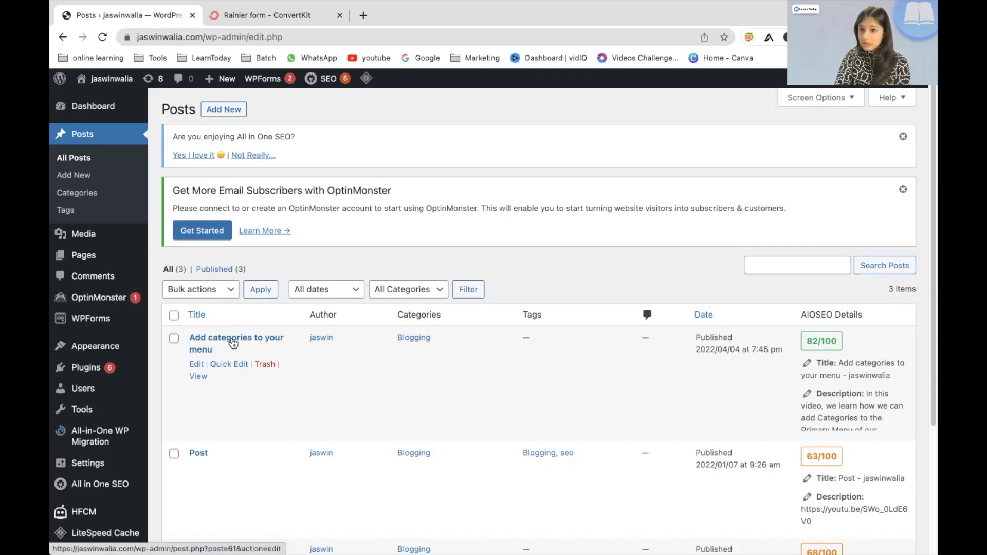
Edit 'Add categories to your menu' and paste [convertkit form=3162212] on a new line after the last paragraph
left_click(198, 365)
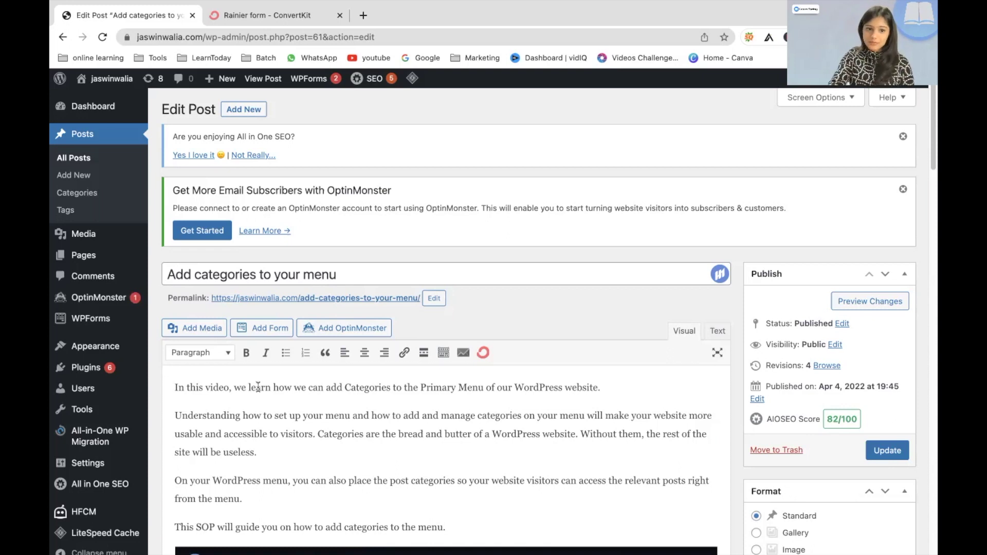
scroll(258, 387, "down", 7)
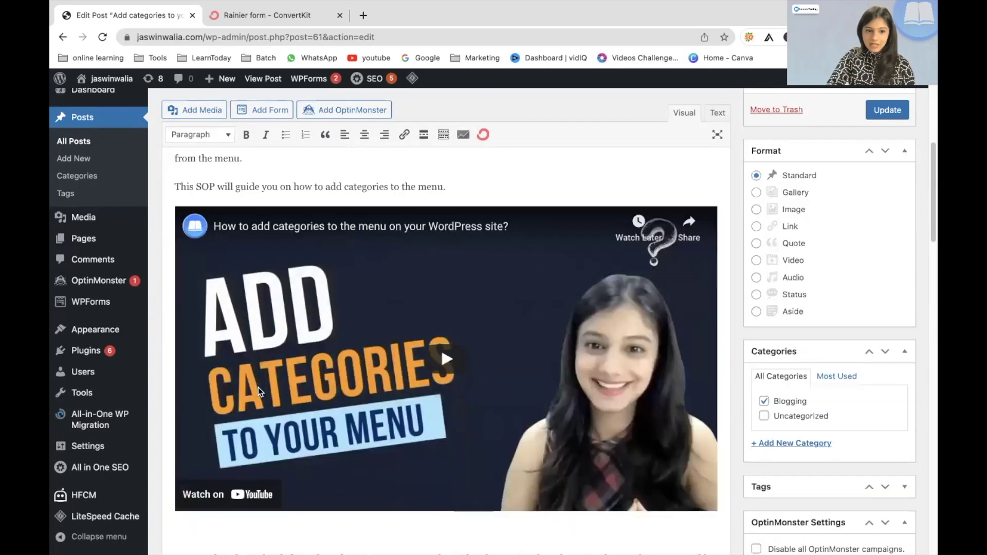
scroll(258, 387, "down", 7)
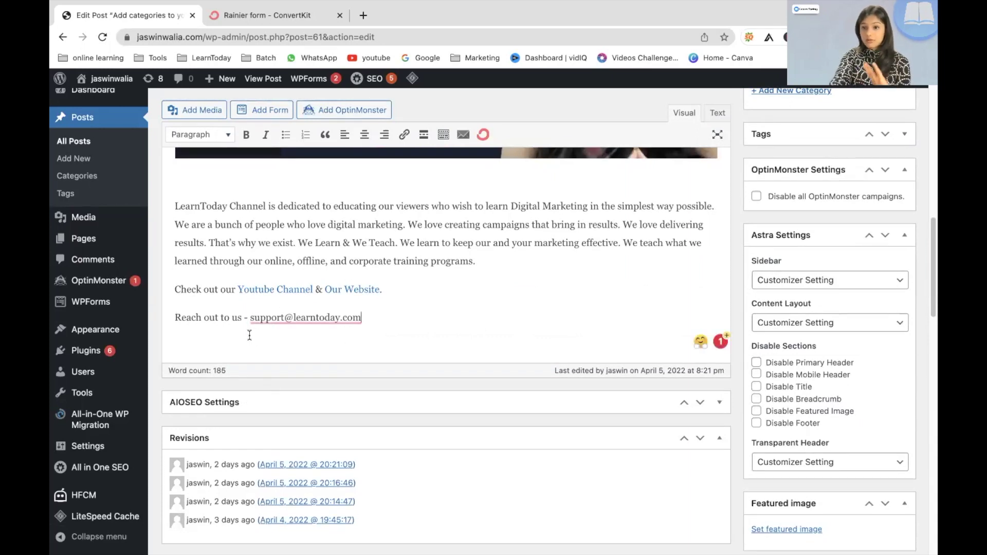
key("Return")
key("Return")
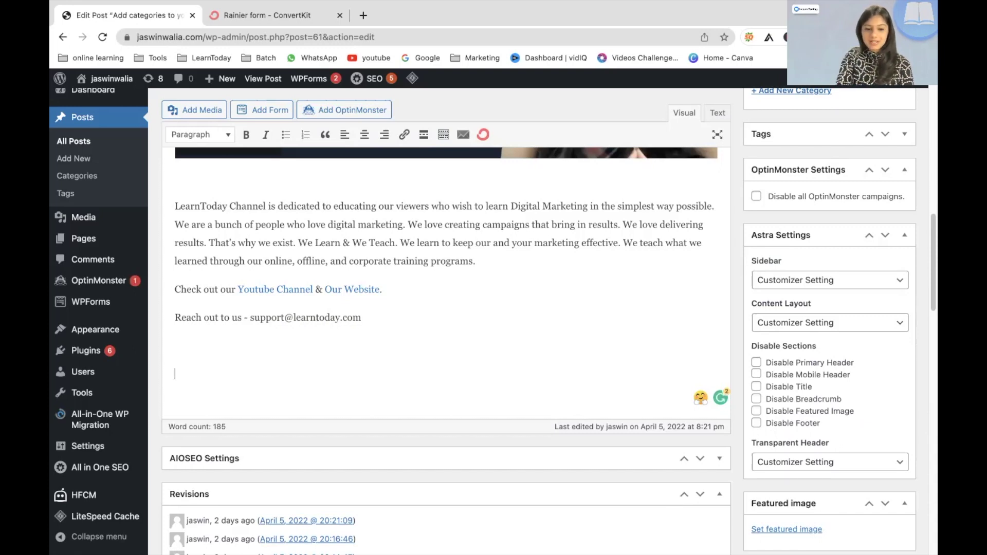
key("ctrl+v")
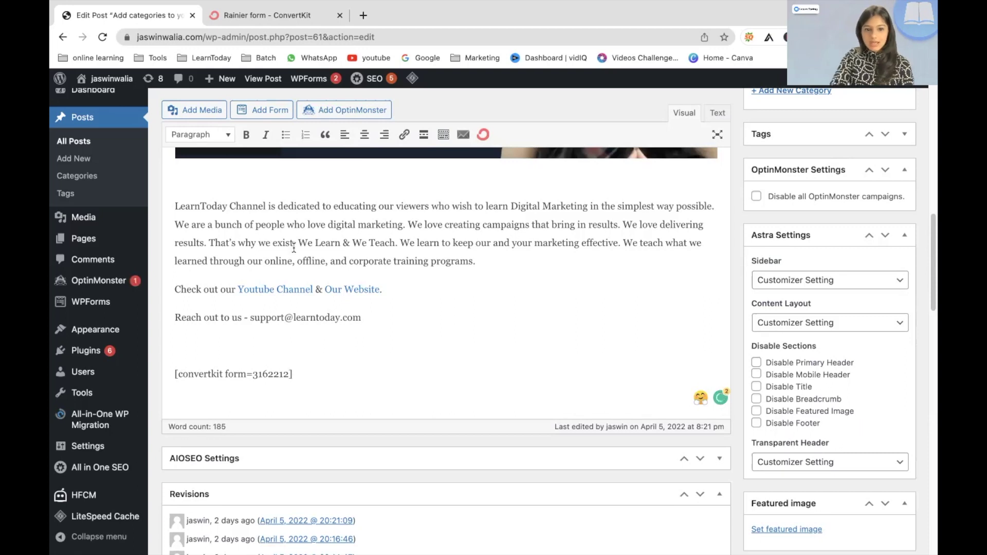
scroll(422, 295, "up", 3)
scroll(422, 294, "up", 10)
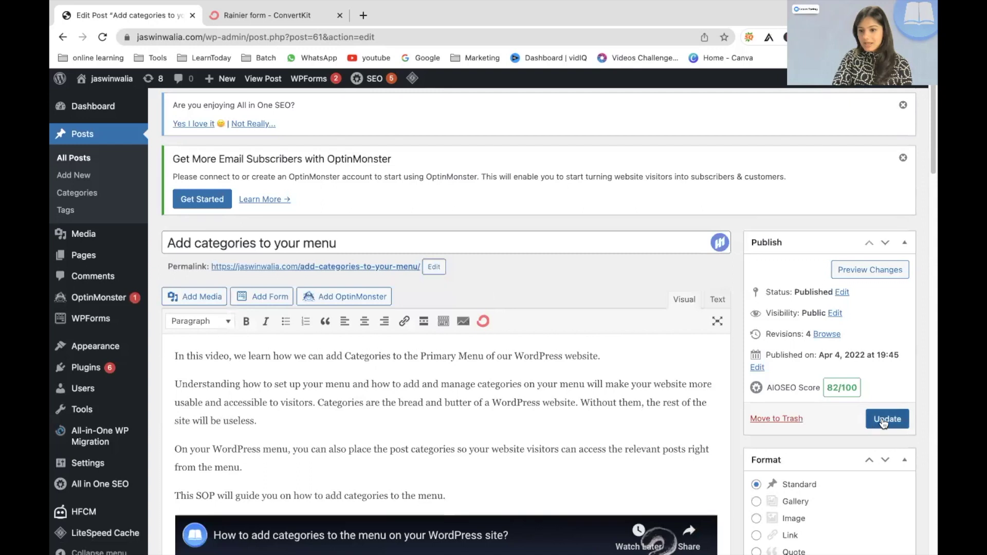
Save the post and scroll its preview to the Contact Me form with Email Address and First Name fields
left_click(883, 420)
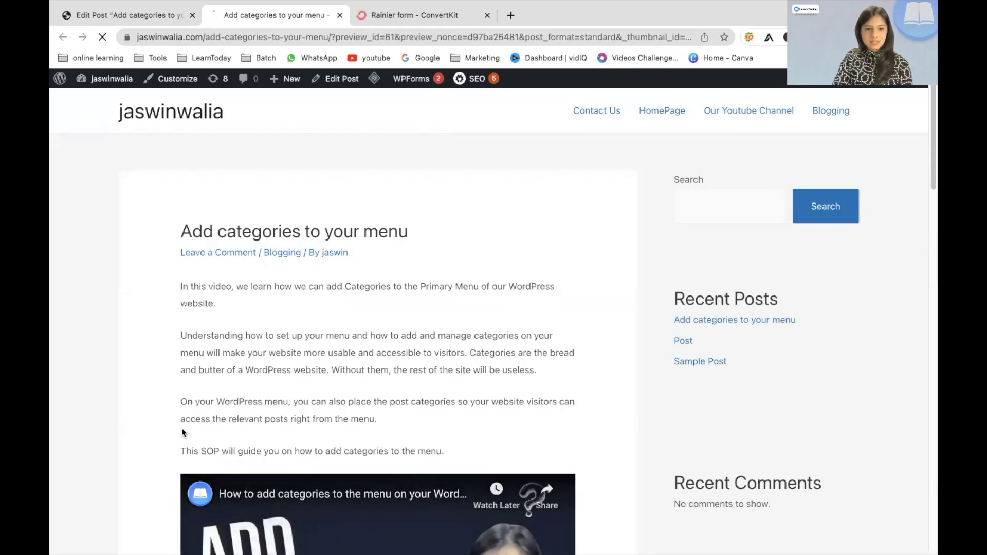
scroll(173, 406, "down", 15)
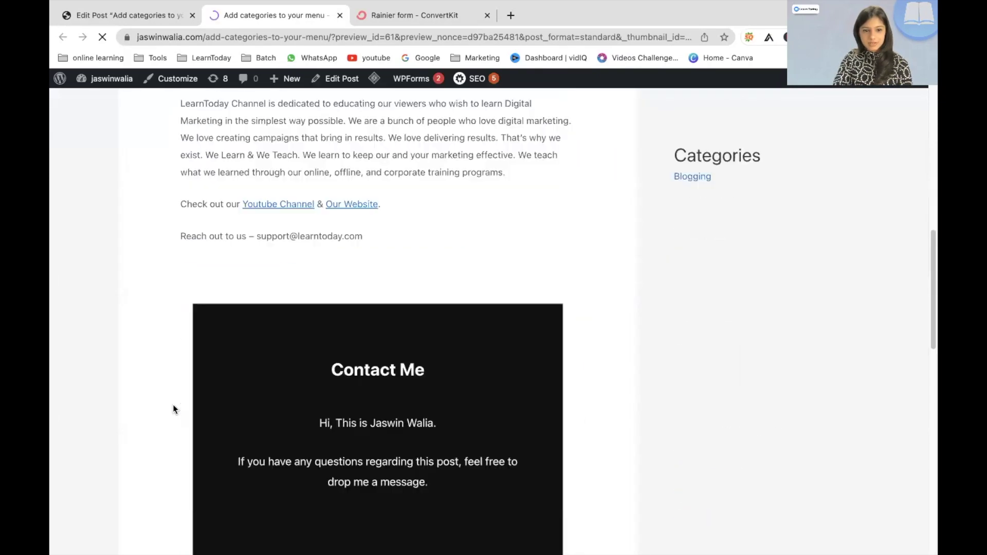
scroll(173, 405, "down", 3)
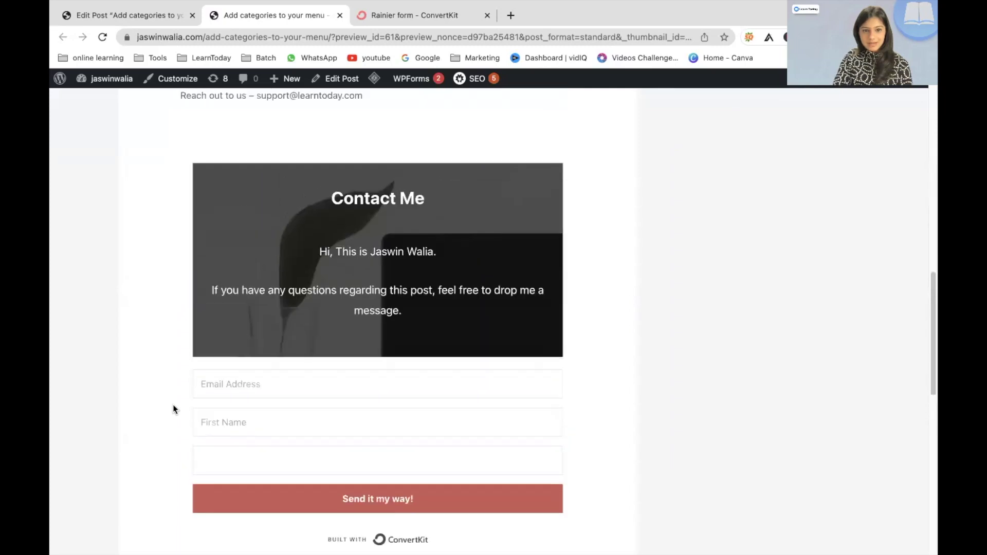
scroll(173, 405, "down", 2)
scroll(173, 405, "up", 1)
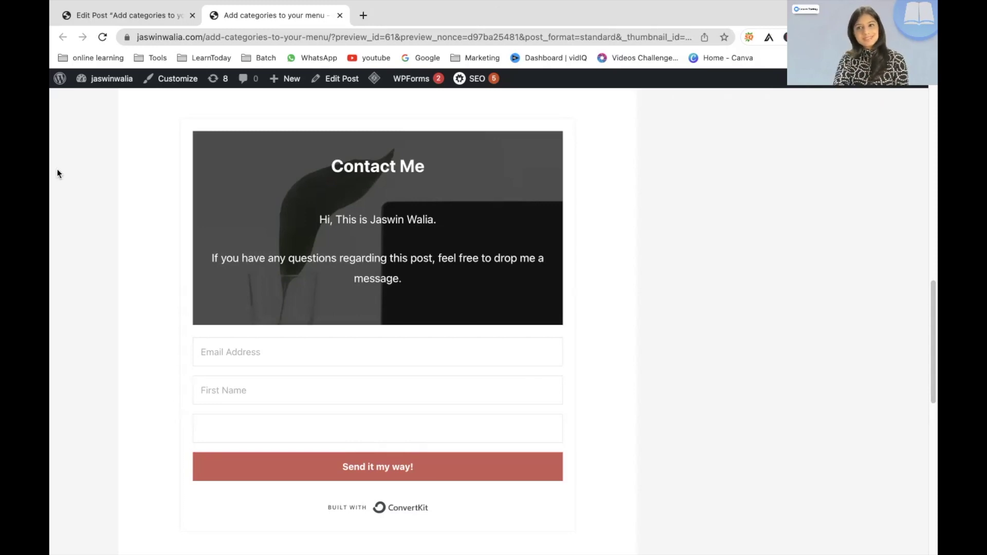
From the post editor, bring up the All Pages list
left_click(139, 16)
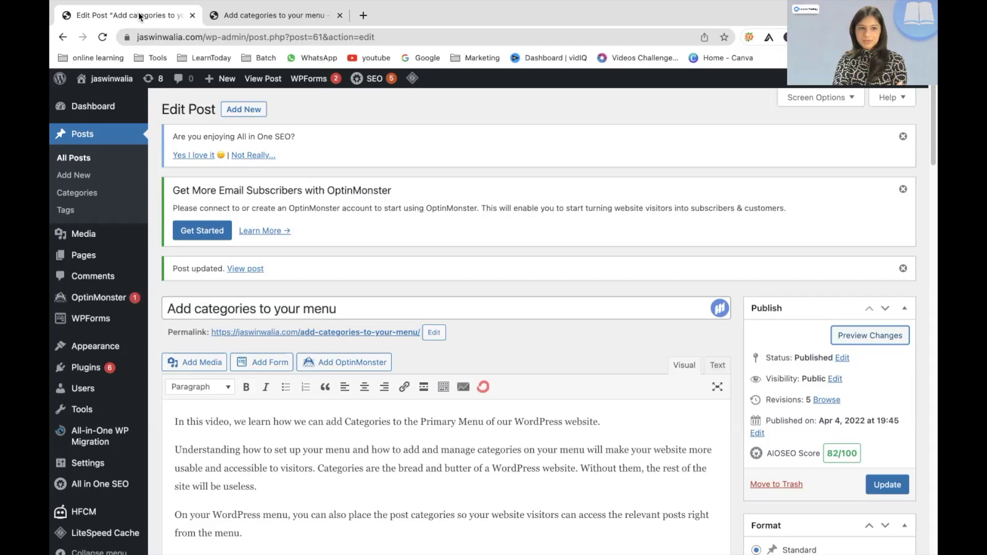
mouse_move(102, 262)
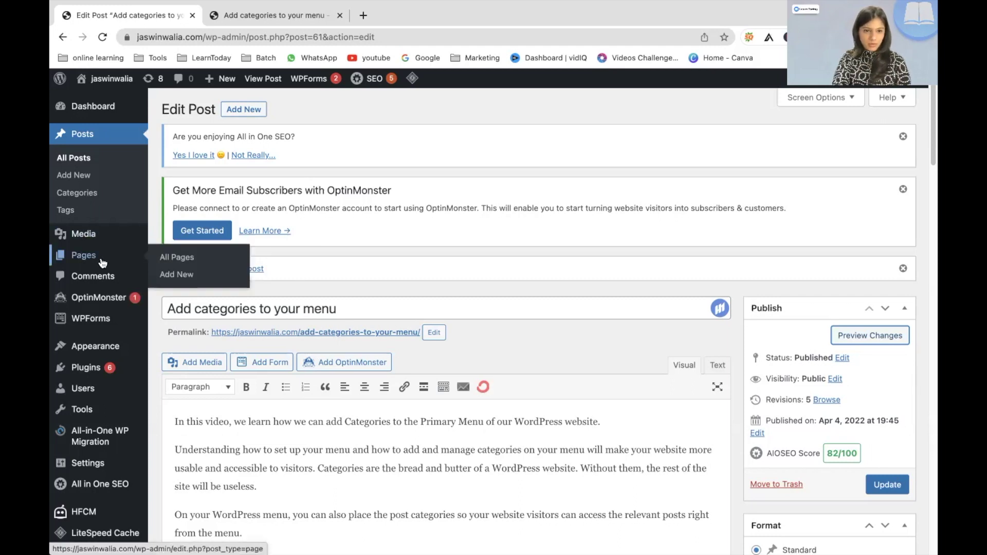
left_click(165, 262)
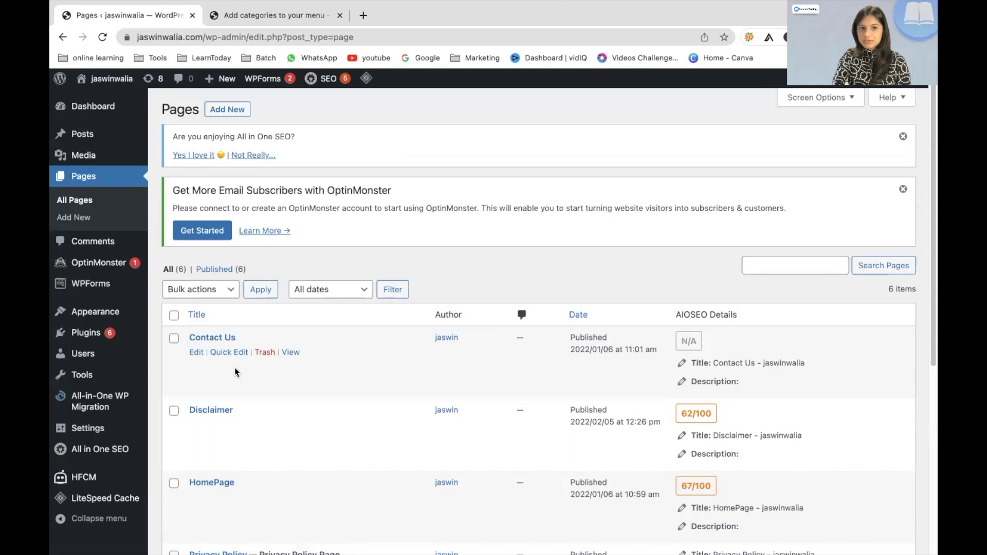
In the post preview, select the words 'this post' in the form text, then deselect them
left_click(296, 21)
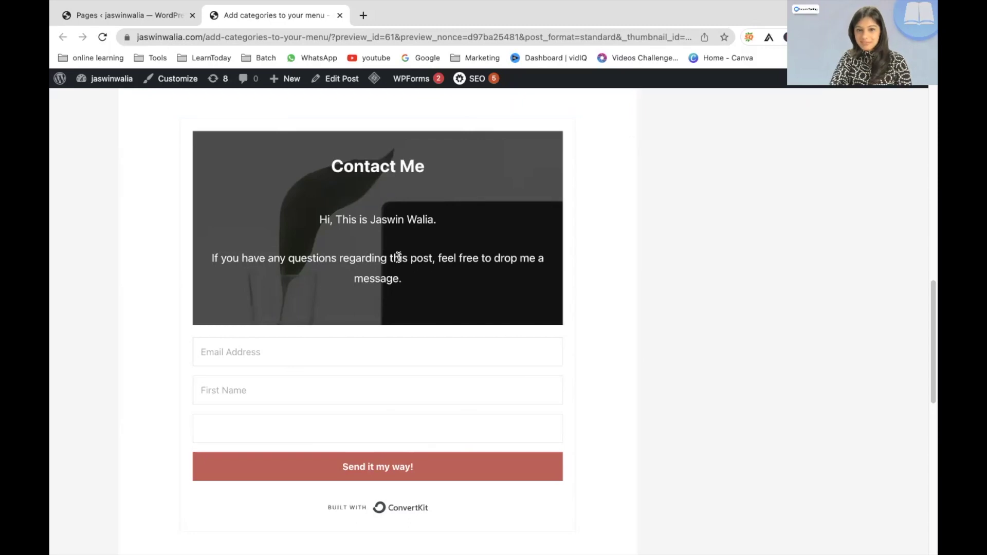
left_click_drag(394, 258, 435, 258)
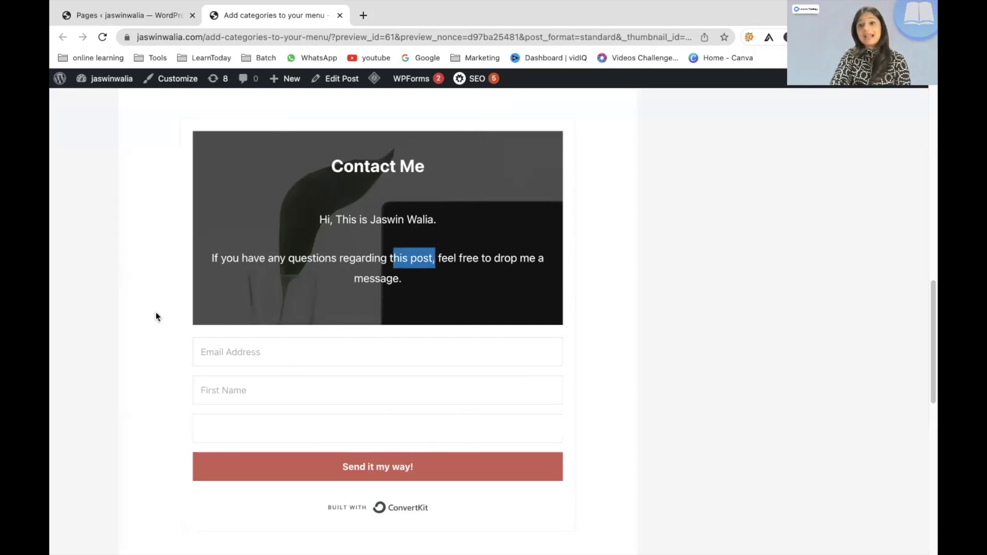
left_click(72, 267)
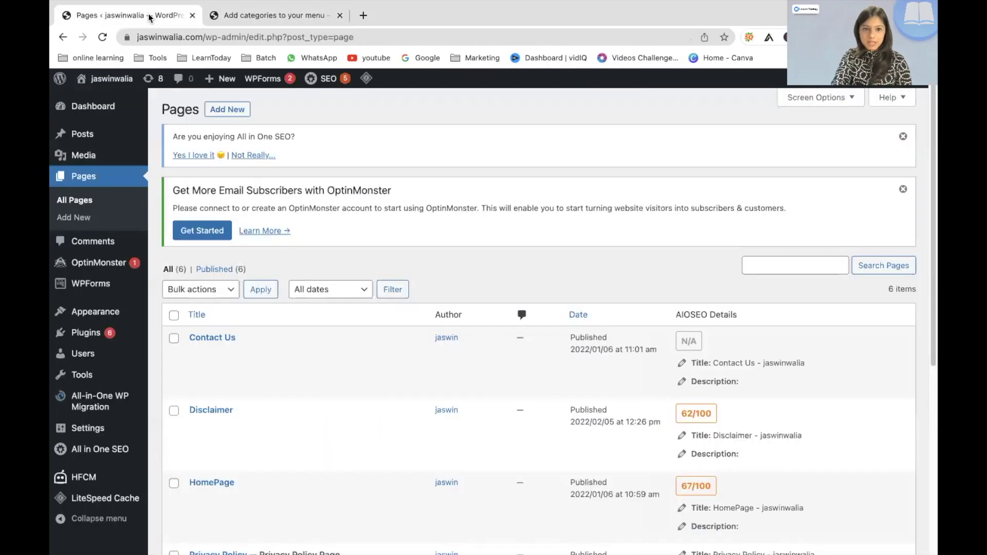
Edit Contact Us: make the first line Heading 1, paste [convertkit form=3162212], and update the page
left_click(147, 15)
left_click(196, 353)
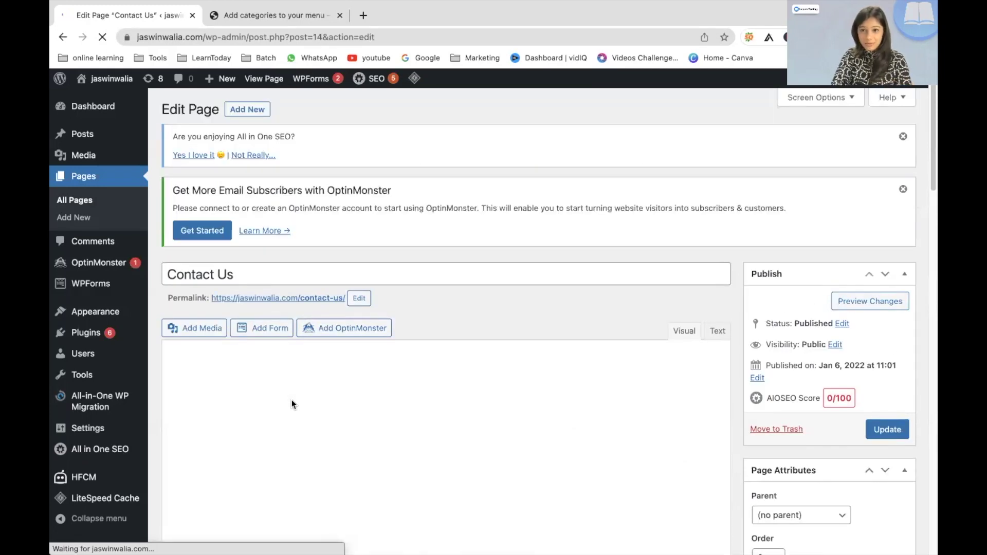
scroll(280, 437, "down", 2)
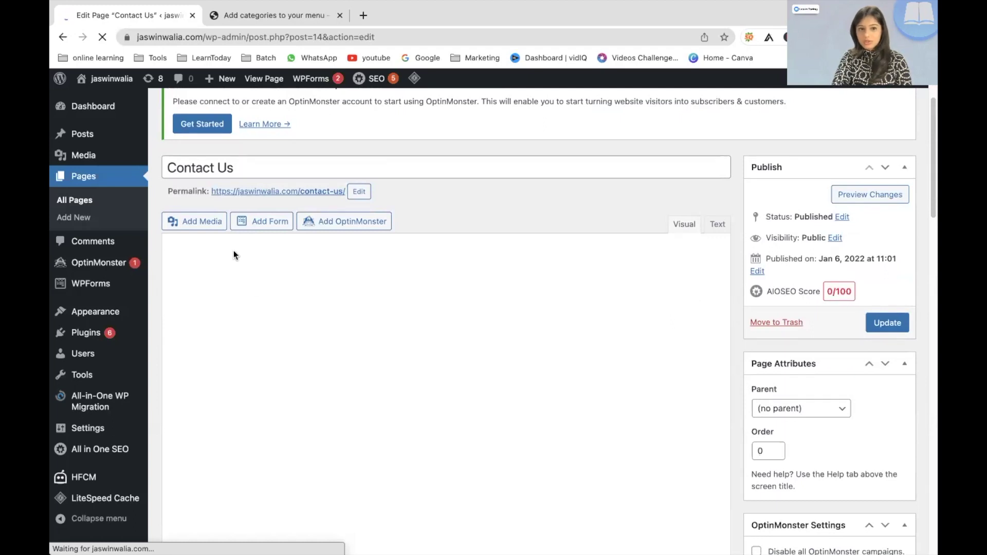
left_click(199, 246)
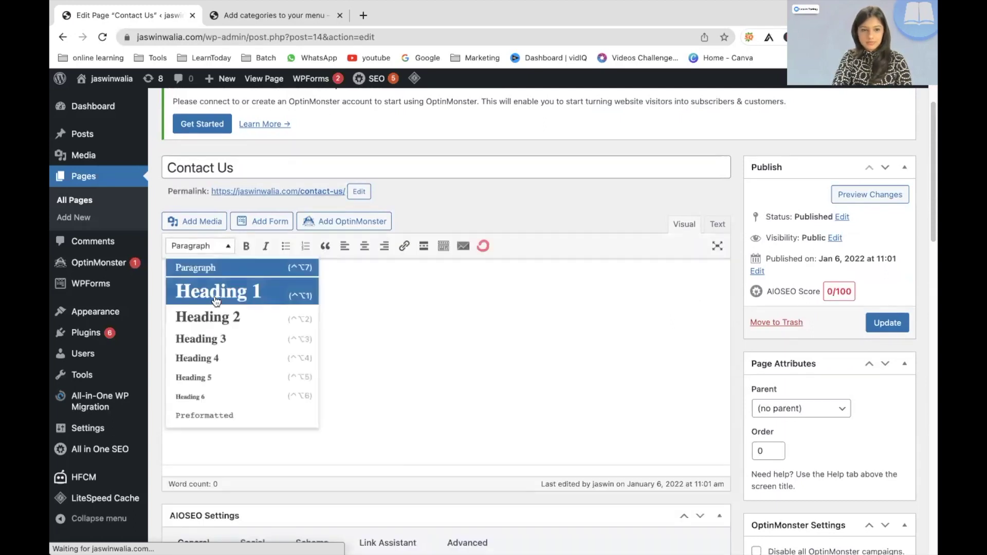
left_click(215, 296)
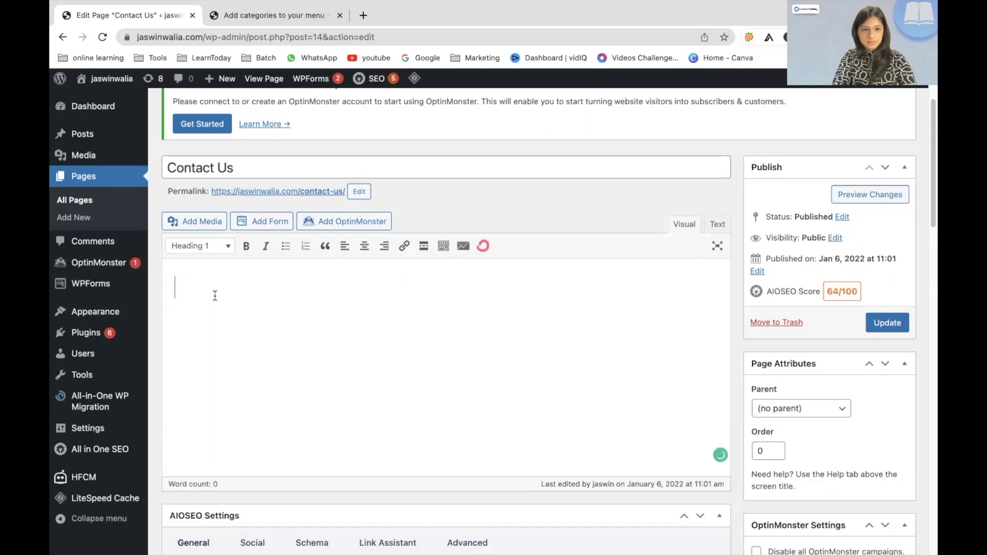
type("[convertkit form=3162212]")
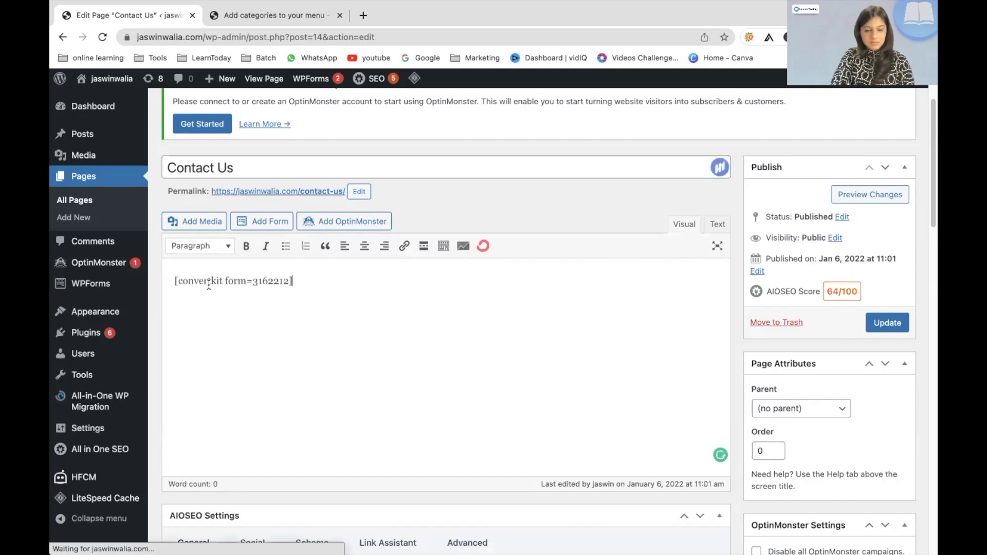
left_click(880, 316)
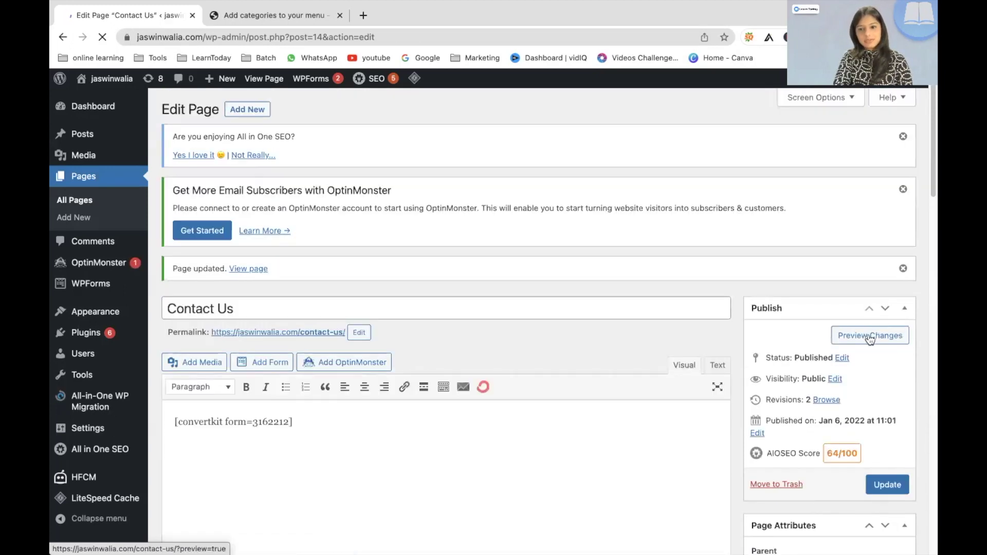
Preview the Contact Us page and scroll to check the Contact Me form
left_click(869, 337)
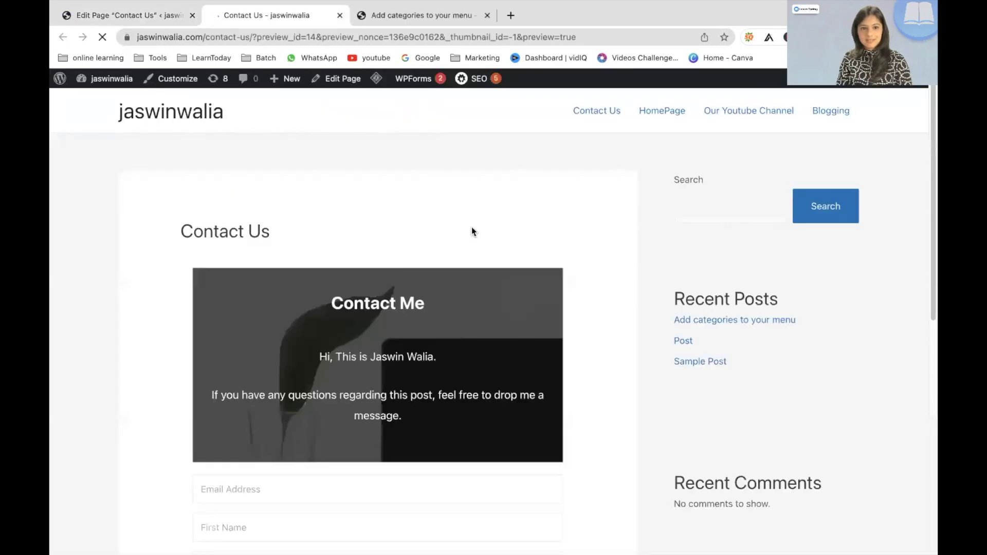
scroll(472, 232, "down", 10)
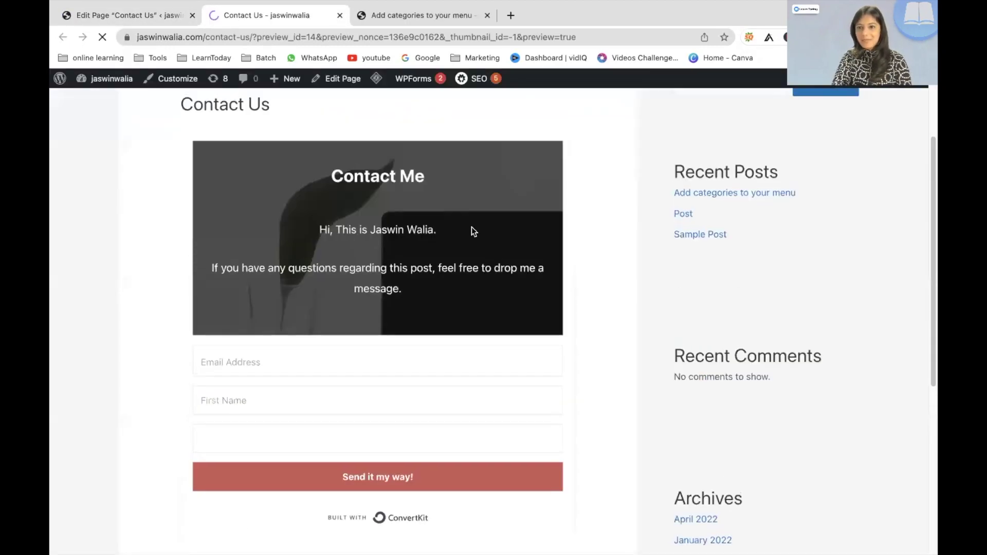
scroll(472, 232, "up", 10)
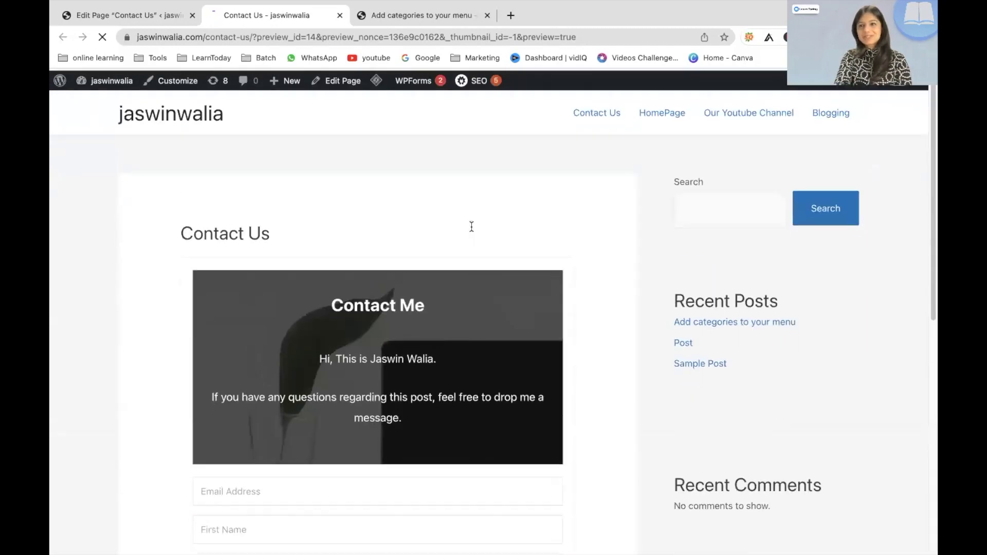